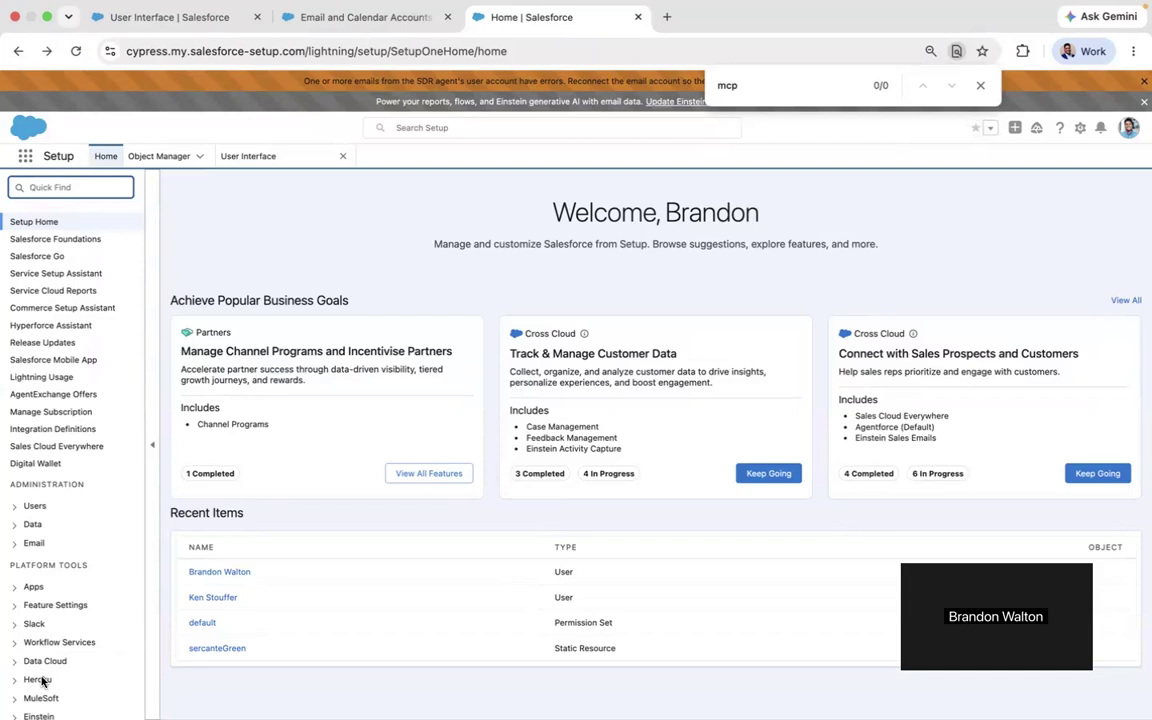
- Search Setup for MCP, open the API Catalog's MCP Servers page and check the options for adding a server
{"action": "left_click", "coordinate": [81, 190]}
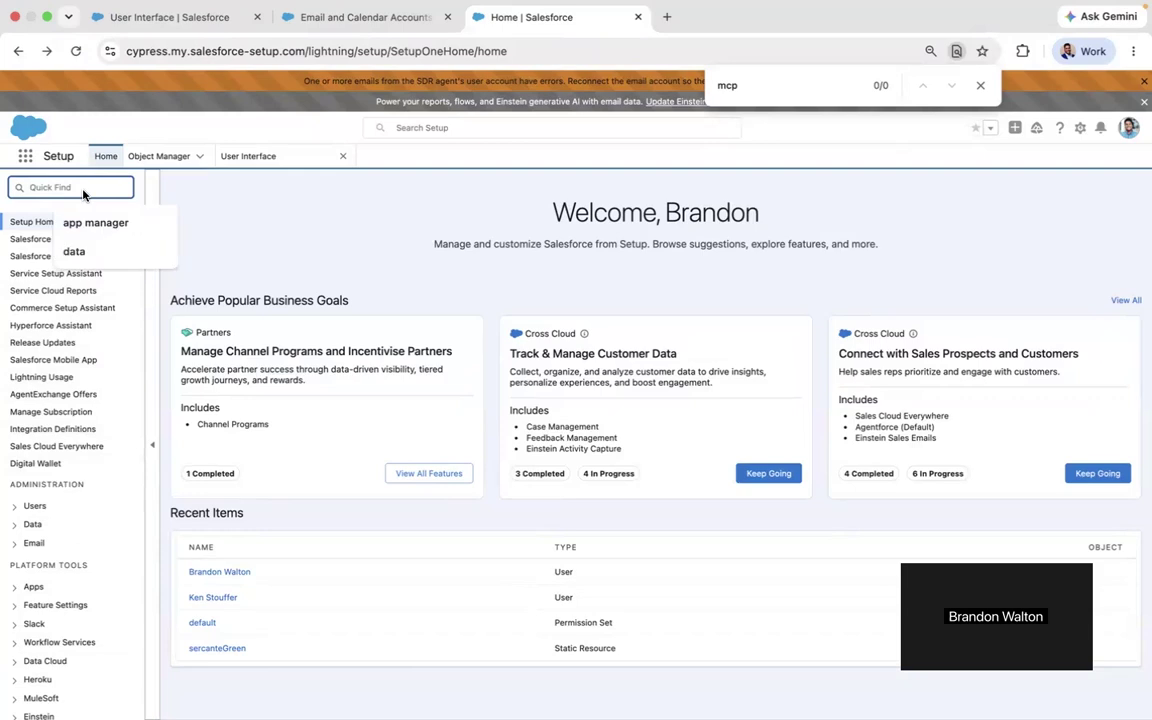
{"action": "type", "text": "MCP"}
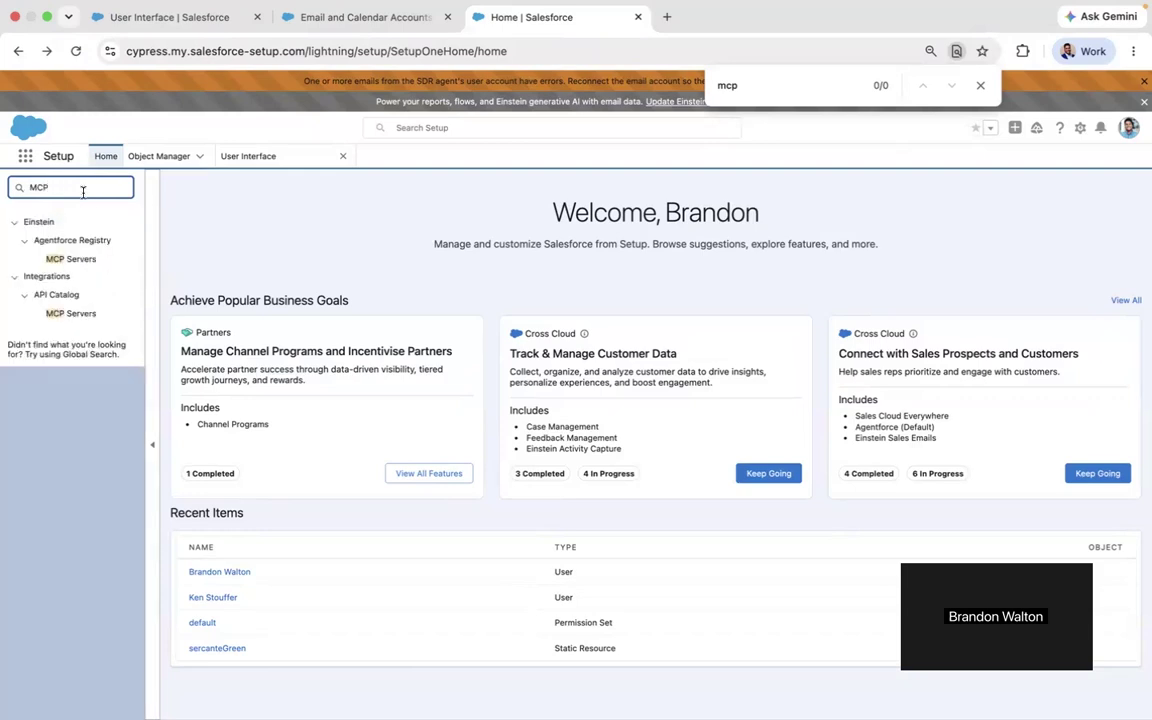
{"action": "left_click", "coordinate": [71, 314]}
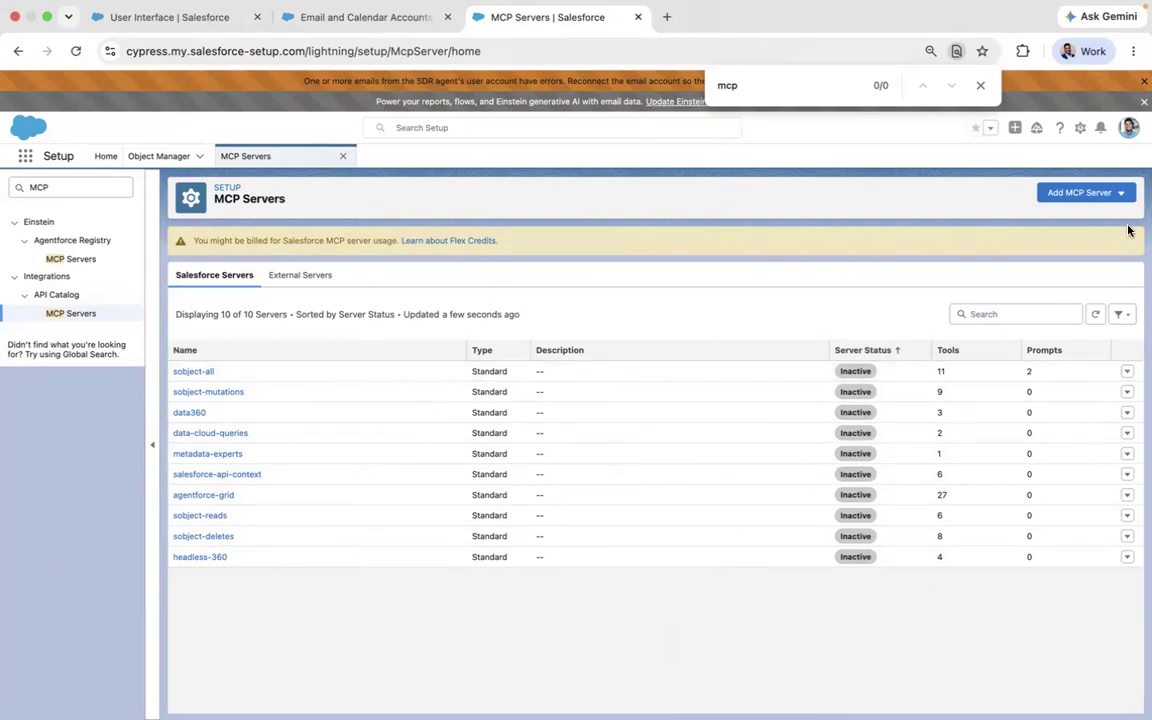
{"action": "left_click", "coordinate": [1097, 193]}
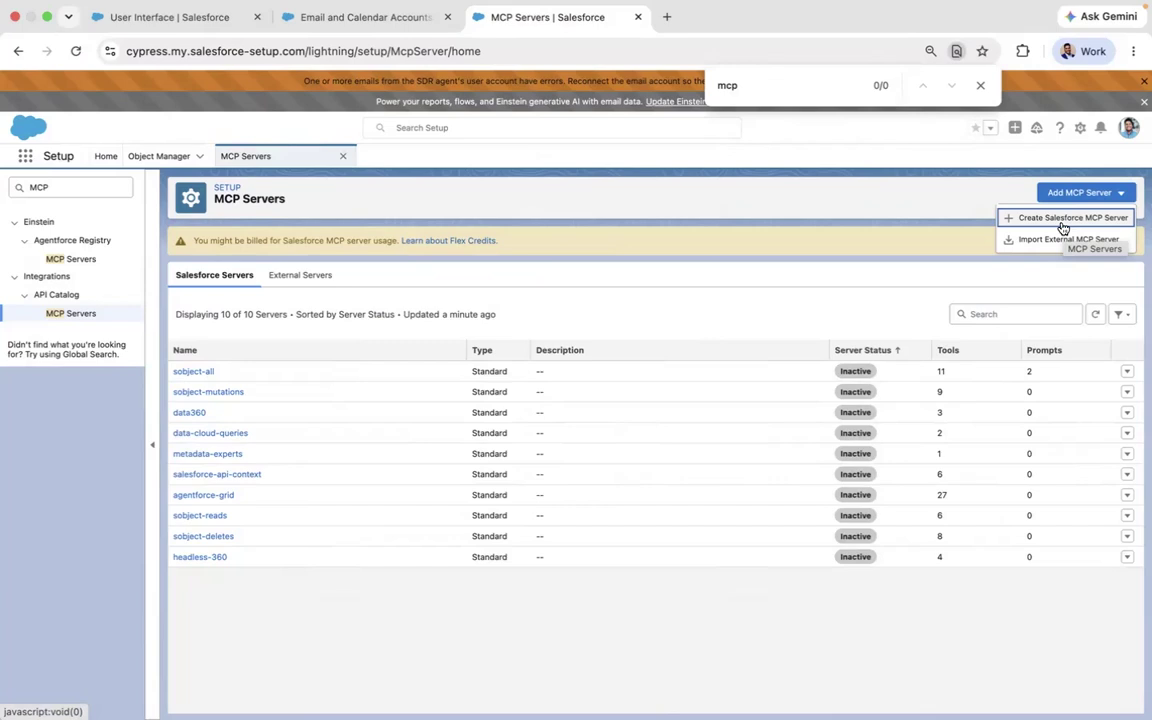
{"action": "key", "text": "Escape"}
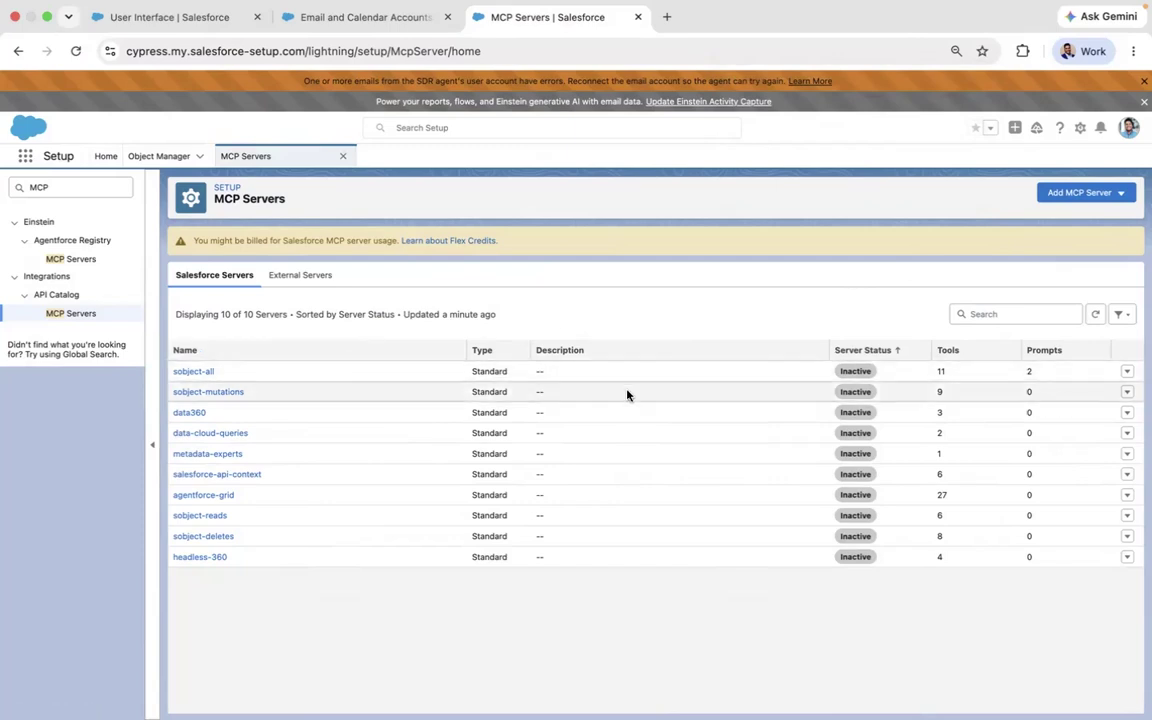
- Open the details of the sobject-all MCP server and activate it
{"action": "left_click", "coordinate": [1127, 372]}
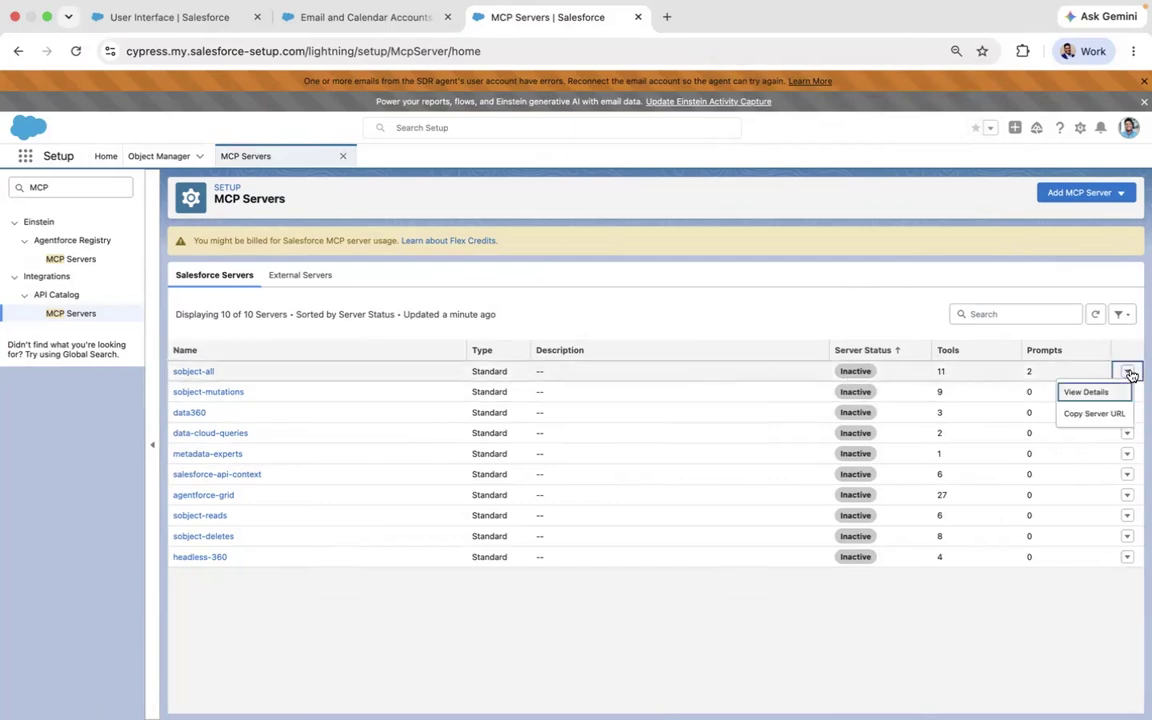
{"action": "left_click", "coordinate": [1086, 392]}
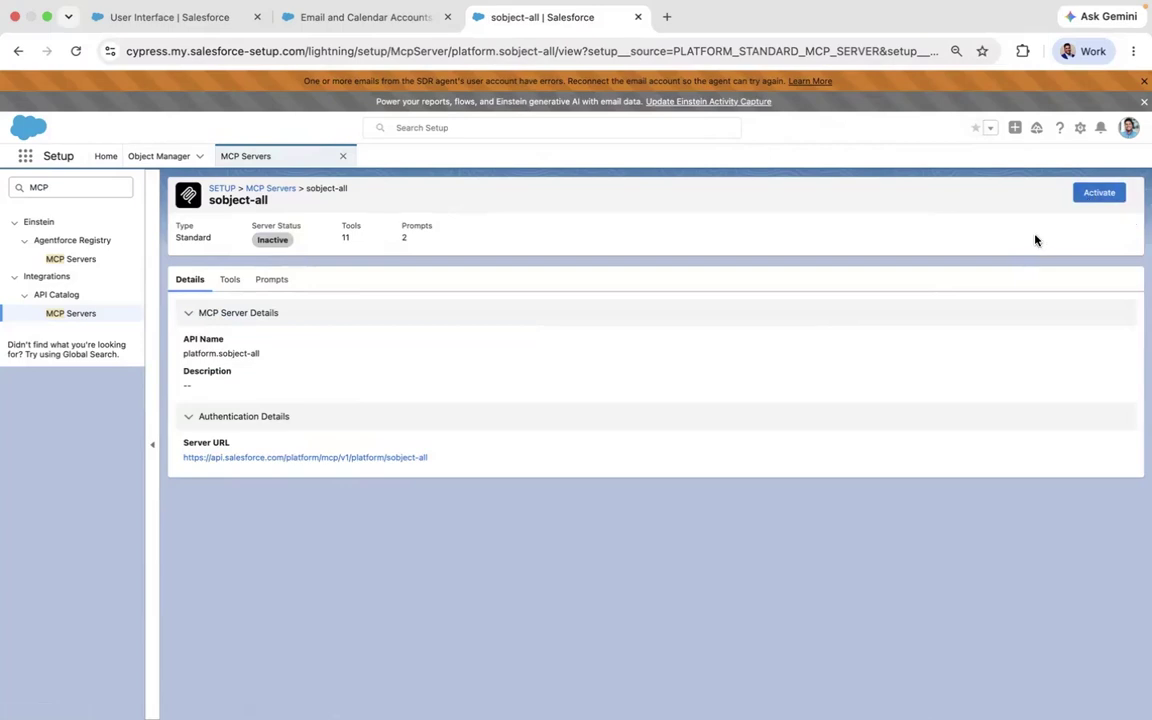
{"action": "left_click", "coordinate": [1107, 193]}
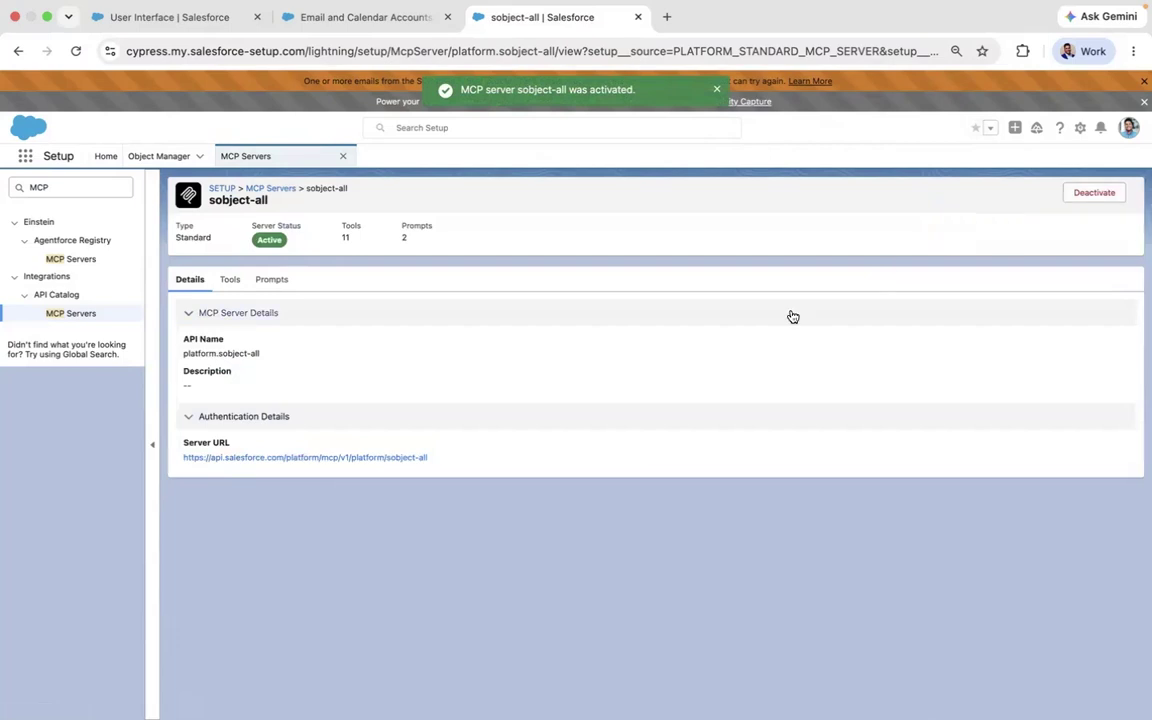
- Copy the sobject-all server URL, then switch to Claude and start adding a custom connector in its settings
{"action": "left_click_drag", "start_coordinate": [456, 467], "coordinate": [180, 464]}
{"action": "key", "text": "super+c"}
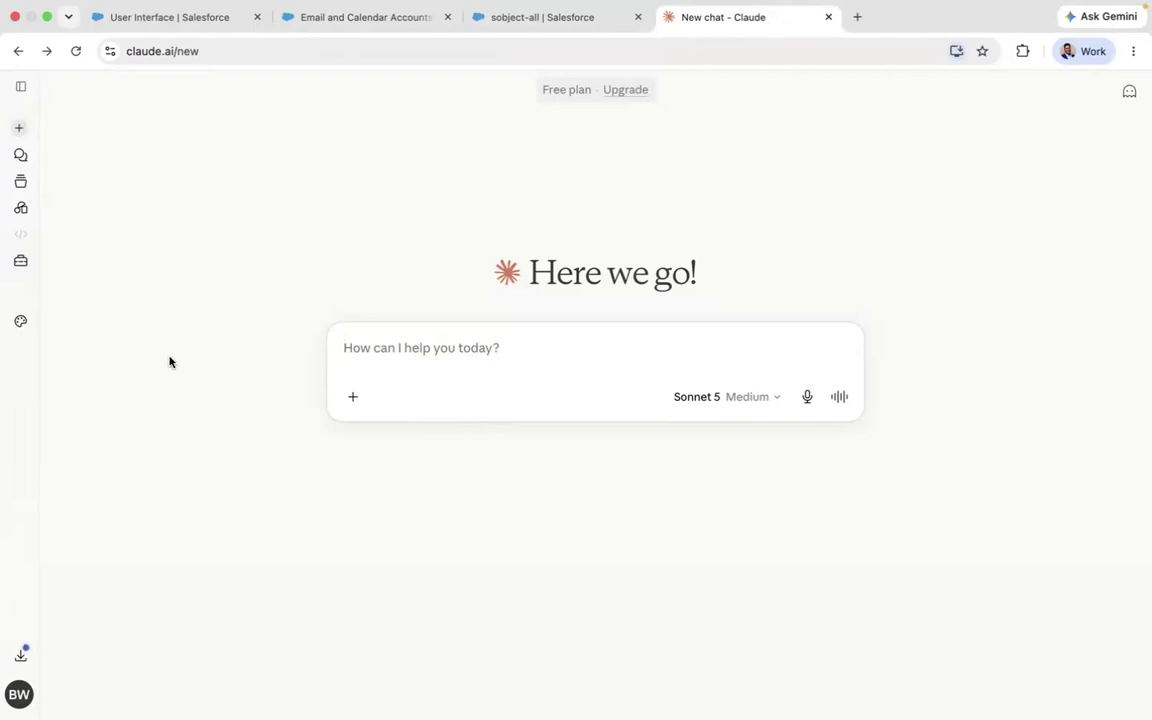
{"action": "left_click", "coordinate": [24, 264]}
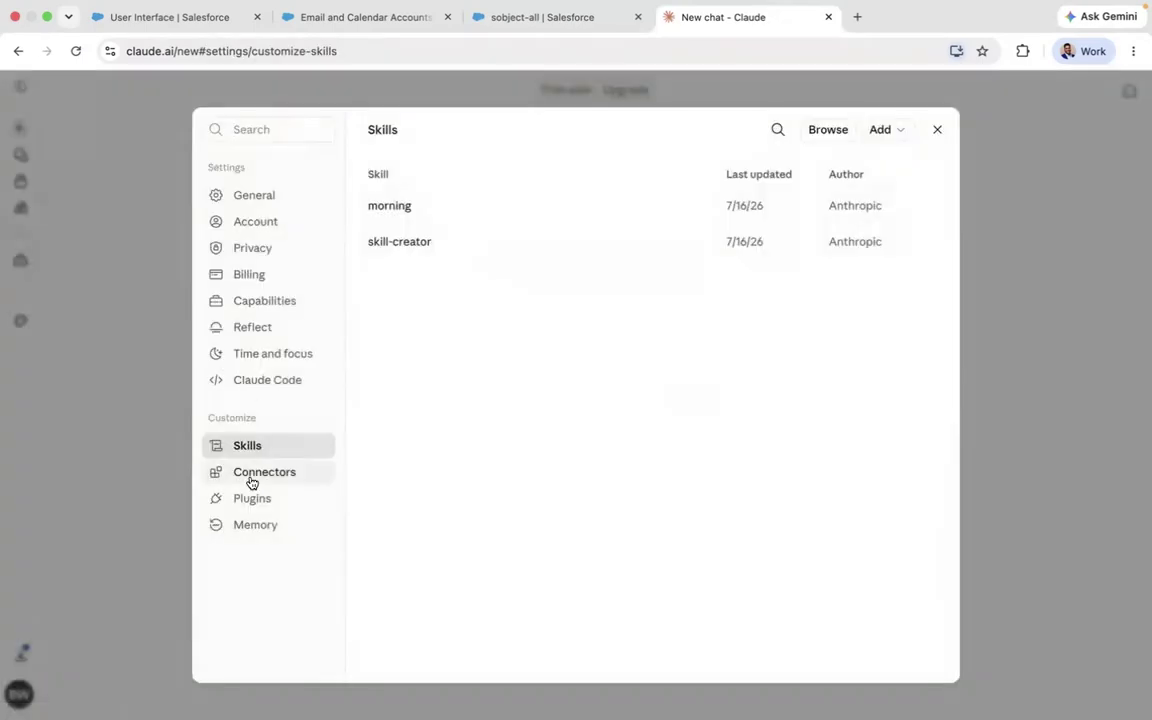
{"action": "left_click", "coordinate": [251, 483]}
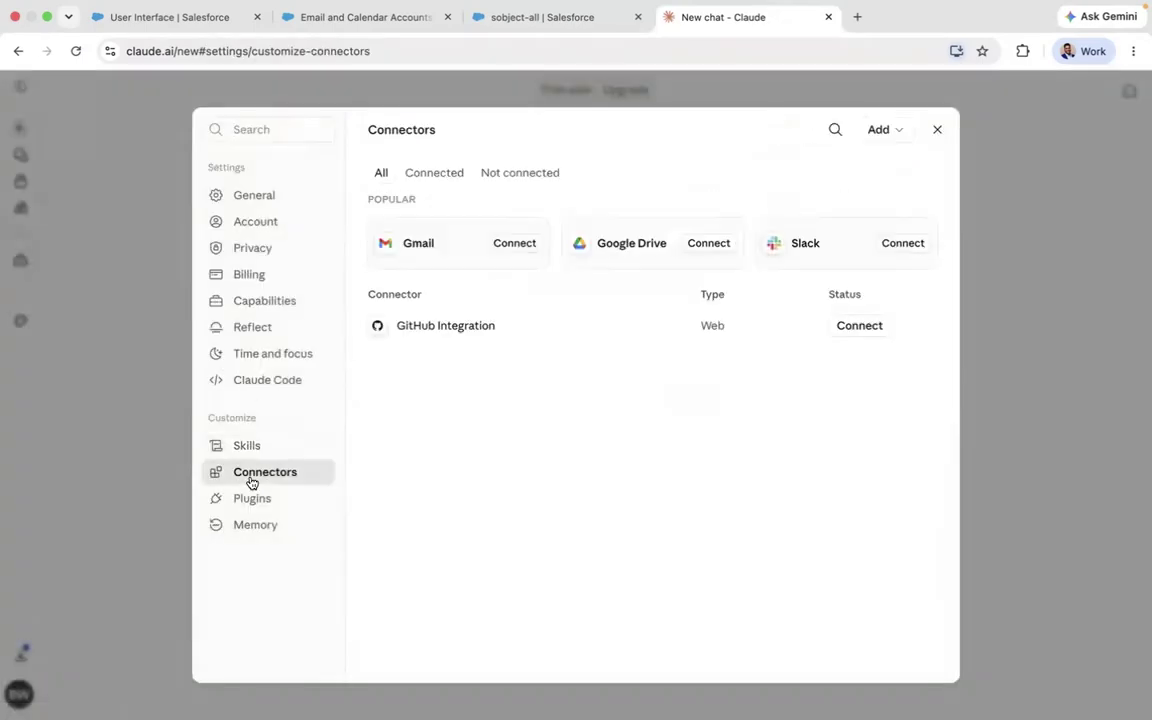
{"action": "left_click", "coordinate": [883, 132]}
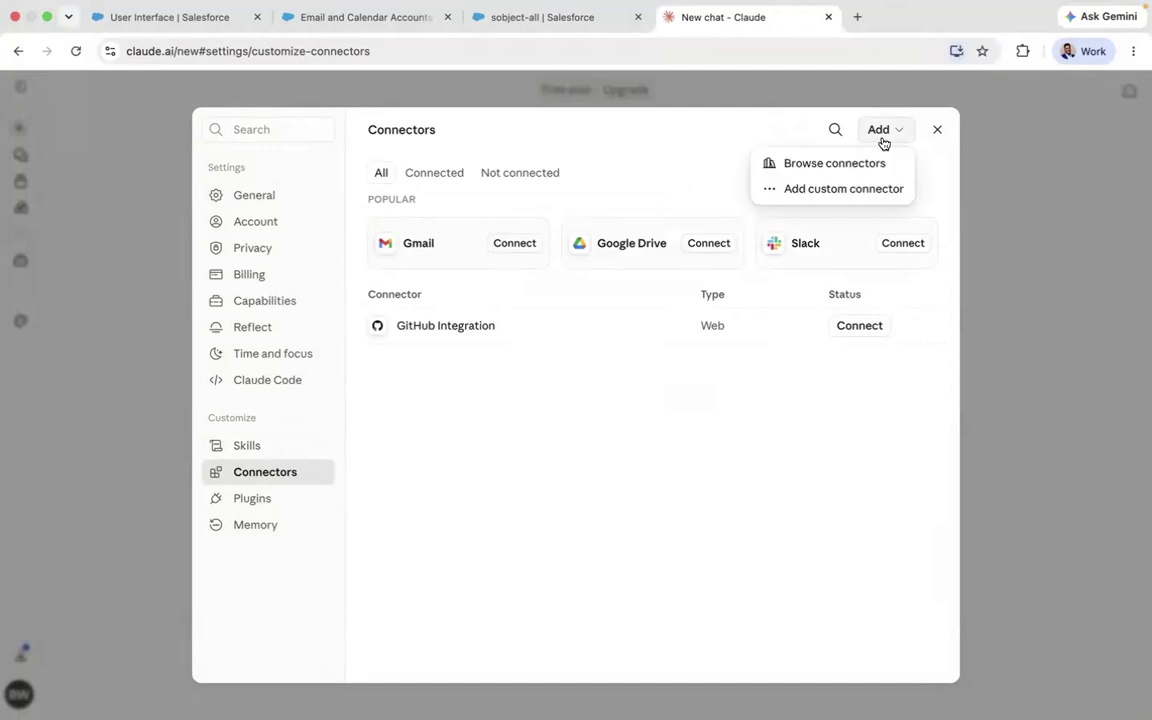
{"action": "left_click", "coordinate": [823, 189]}
- Name the custom connector Salesforce and paste the copied address as its remote MCP server URL
{"action": "left_click", "coordinate": [530, 293]}
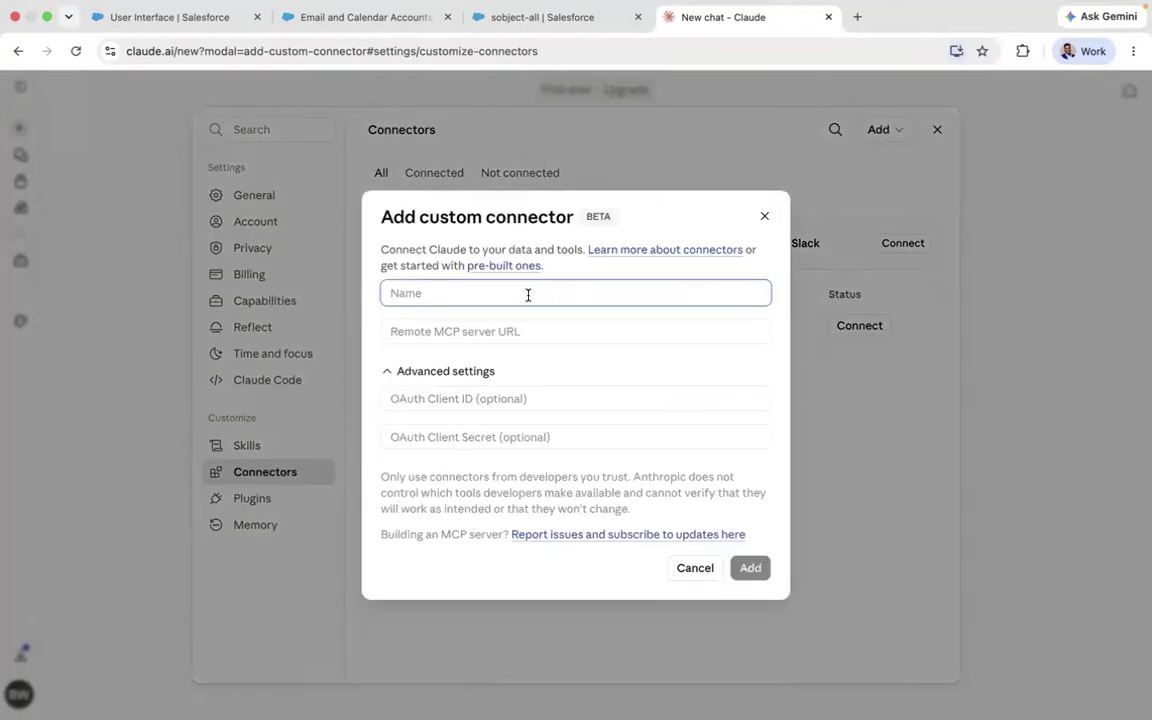
{"action": "type", "text": "Salesforce"}
{"action": "left_click", "coordinate": [517, 328]}
{"action": "key", "text": "super+v"}
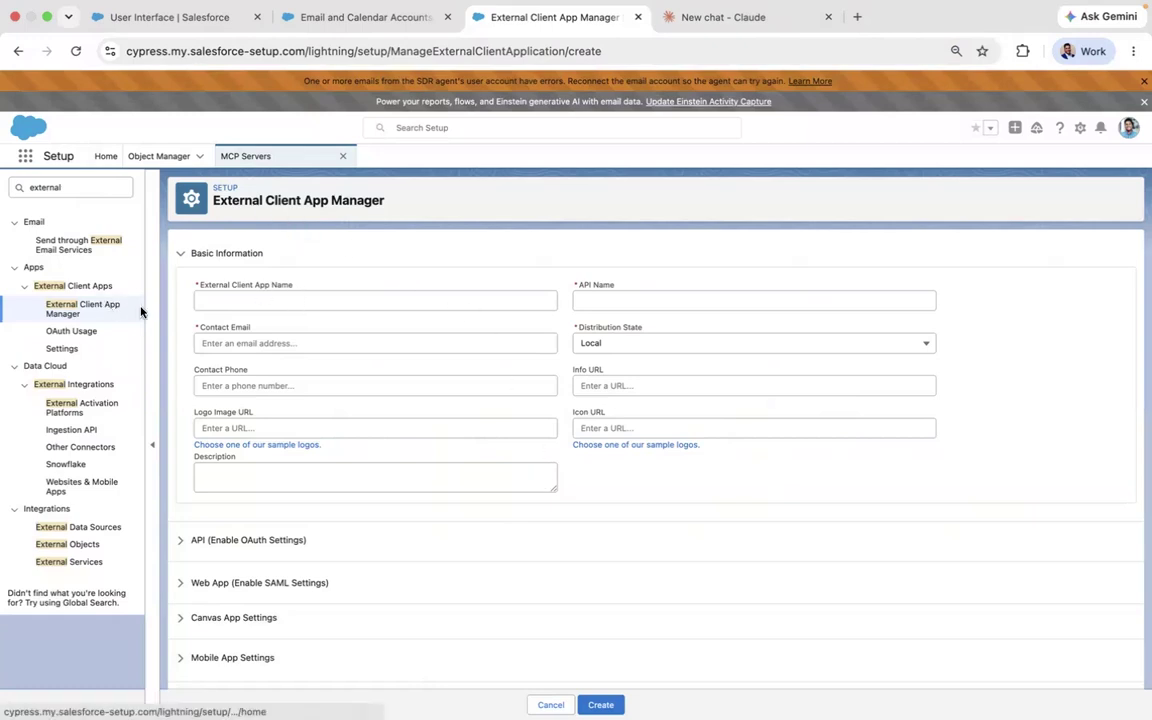
- Name the new external client app Claude in Salesforce Setup and fill in the contact email
{"action": "left_click", "coordinate": [272, 302]}
{"action": "type", "text": "Claude"}
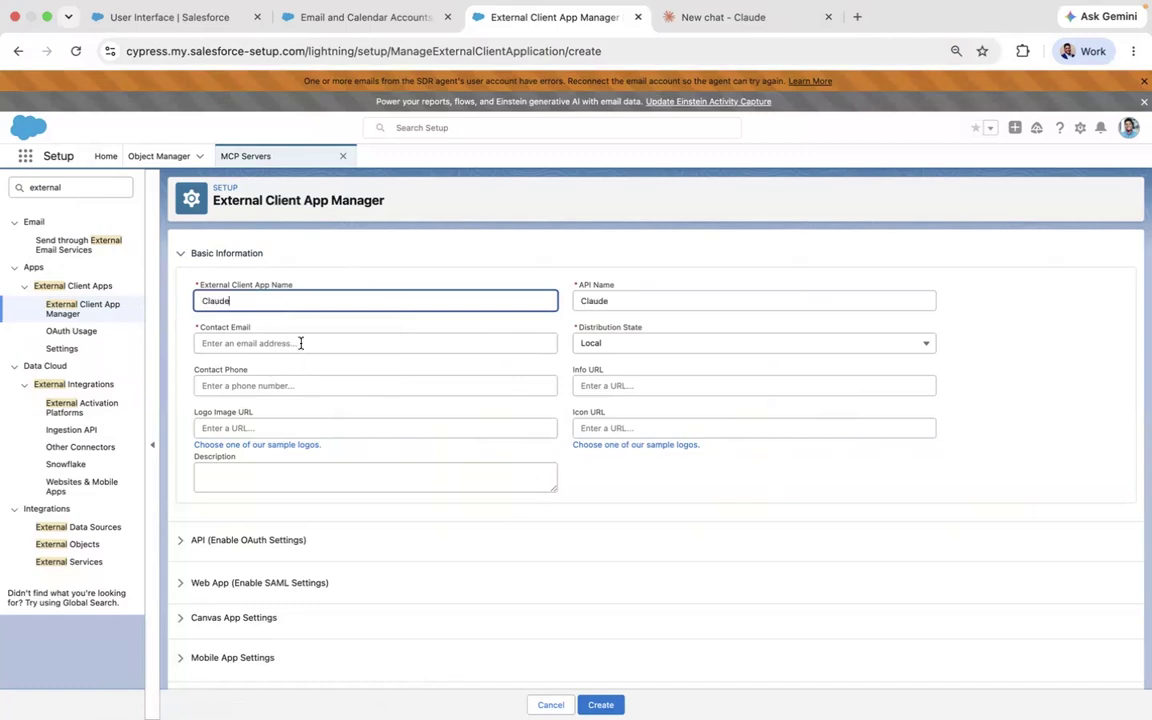
{"action": "left_click", "coordinate": [300, 343]}
{"action": "left_click", "coordinate": [329, 380]}
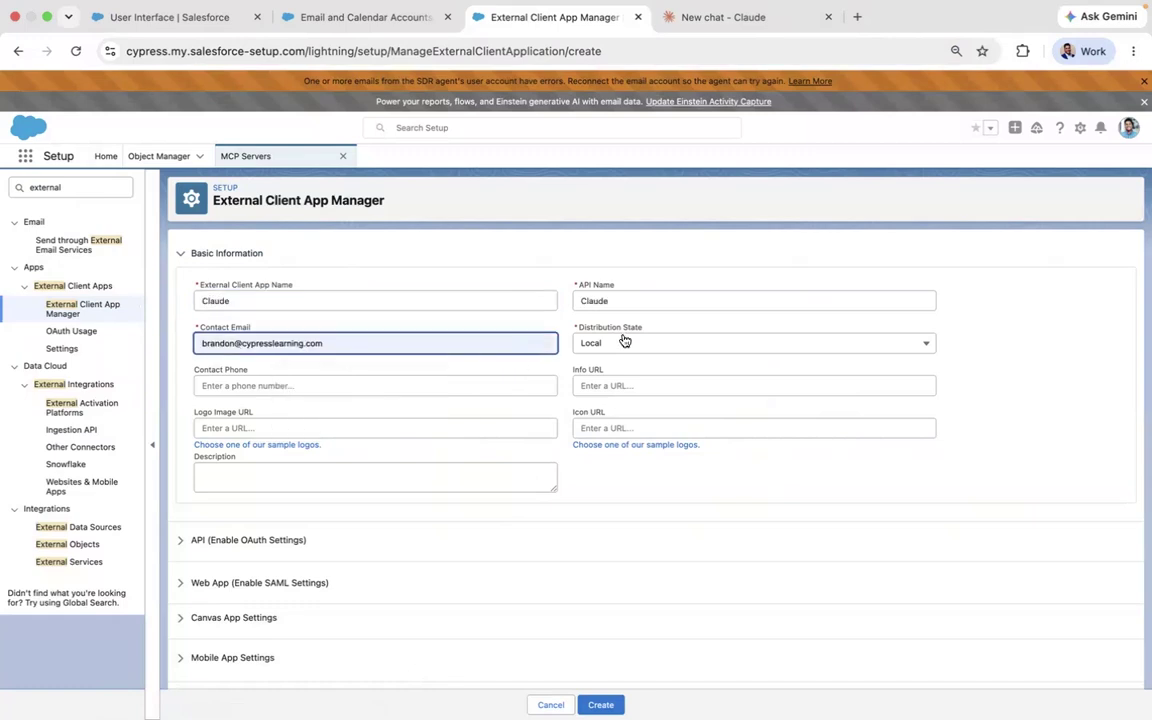
- Expand the app's API settings and enable OAuth
{"action": "scroll", "coordinate": [471, 417], "scroll_direction": "down", "scroll_amount": 2}
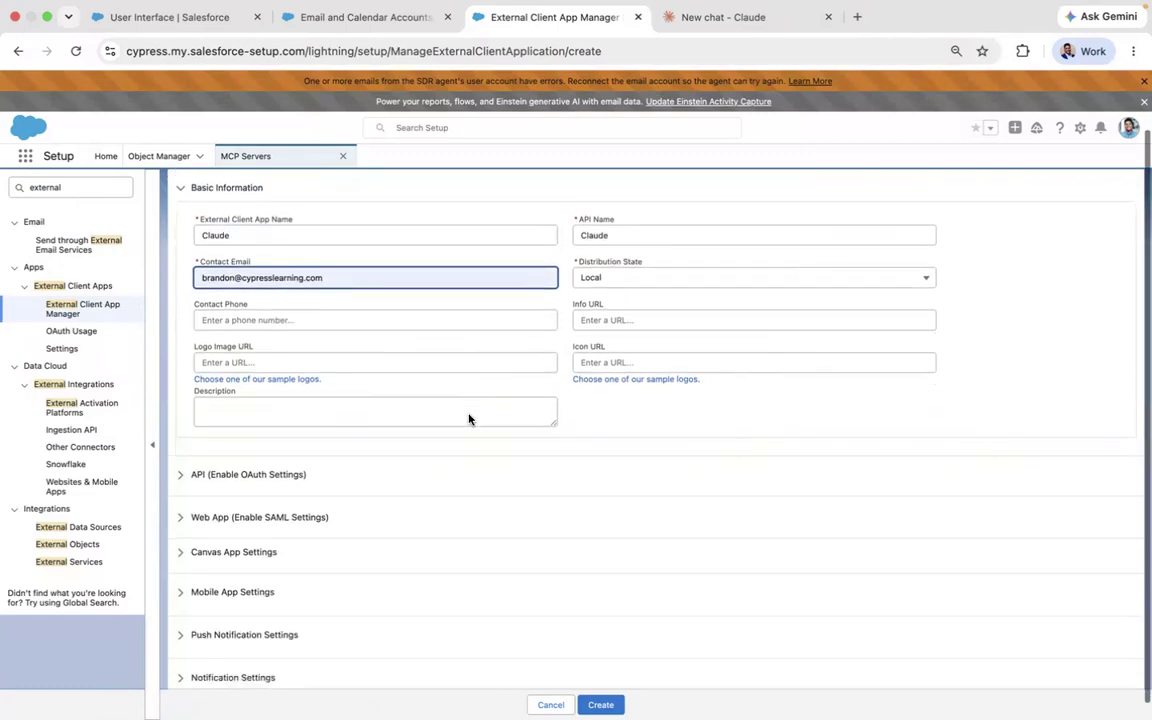
{"action": "left_click", "coordinate": [182, 476]}
{"action": "left_click", "coordinate": [198, 501]}
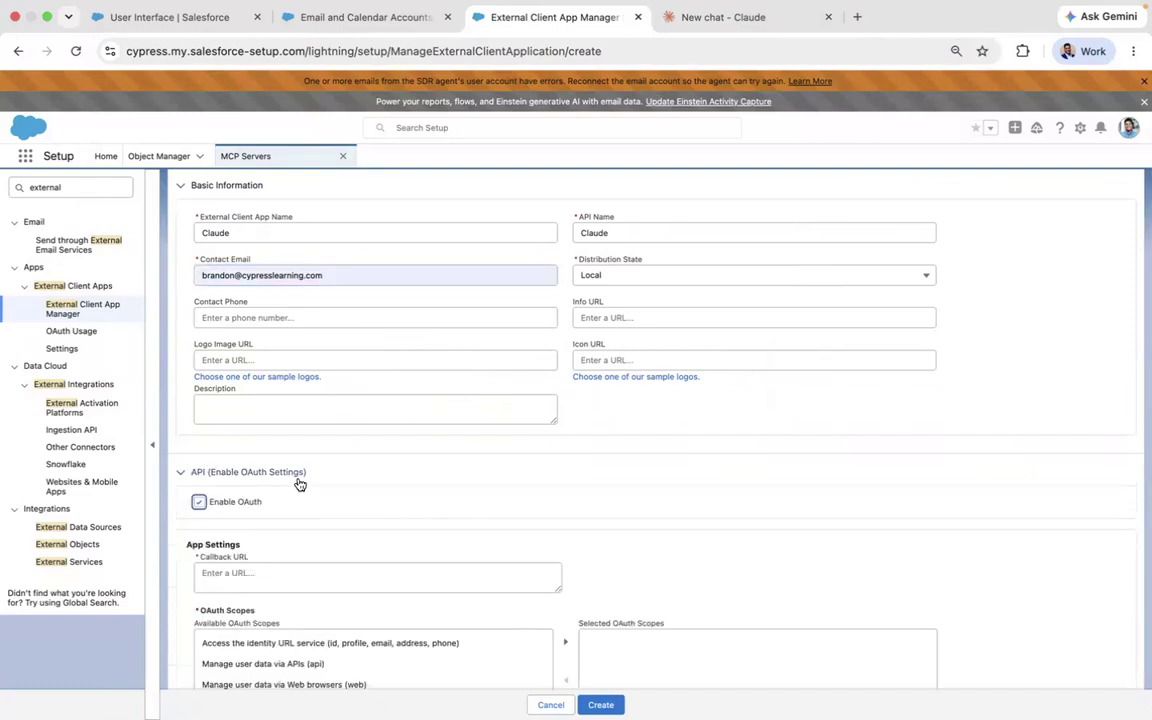
{"action": "scroll", "coordinate": [298, 480], "scroll_direction": "down", "scroll_amount": 3}
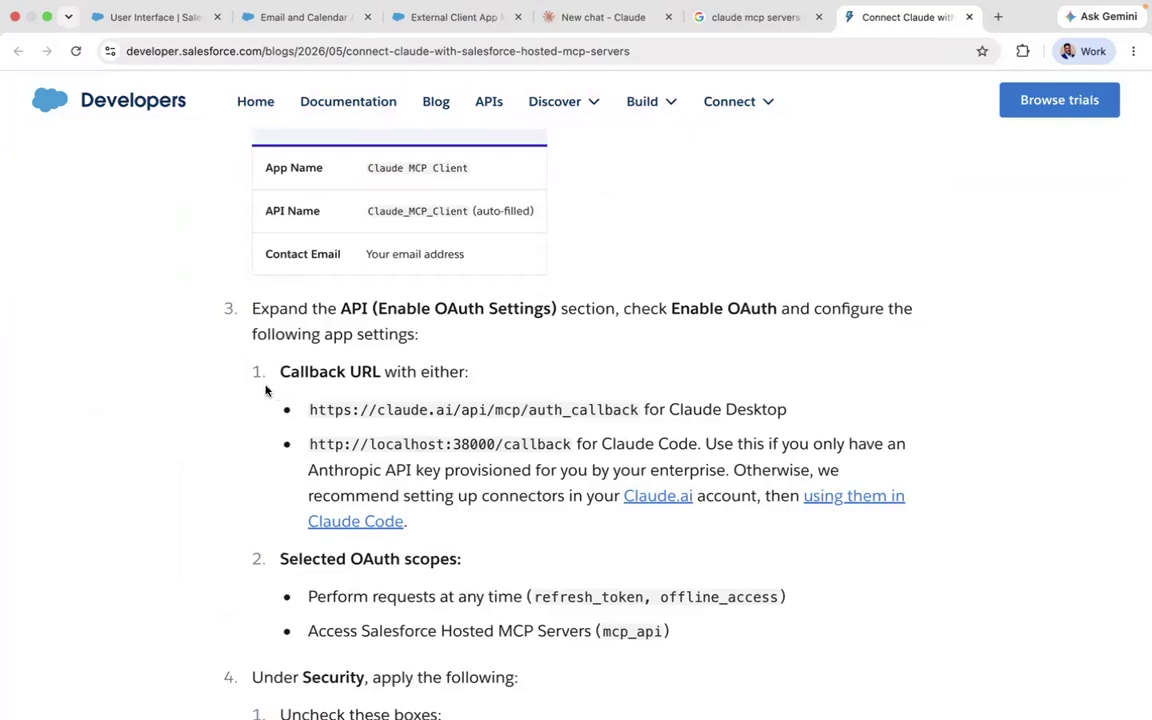
{"action": "scroll", "coordinate": [312, 432], "scroll_direction": "down", "scroll_amount": 1}
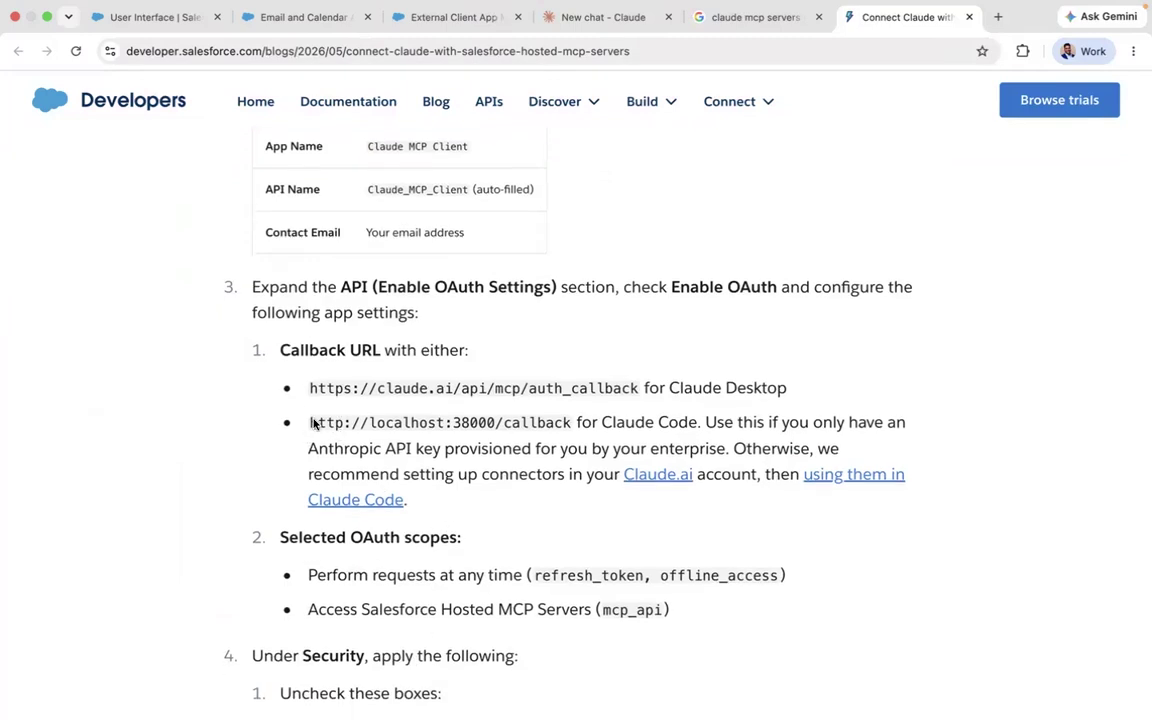
{"action": "scroll", "coordinate": [314, 420], "scroll_direction": "down", "scroll_amount": 2}
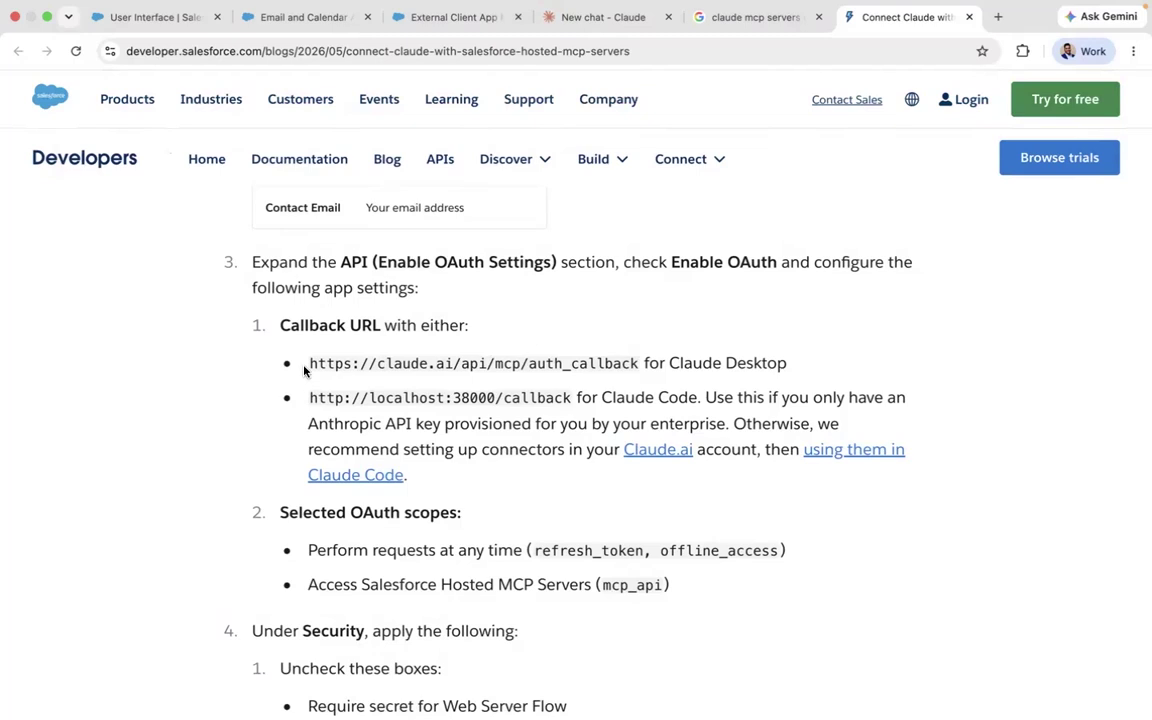
{"action": "left_click_drag", "start_coordinate": [304, 368], "coordinate": [635, 368]}
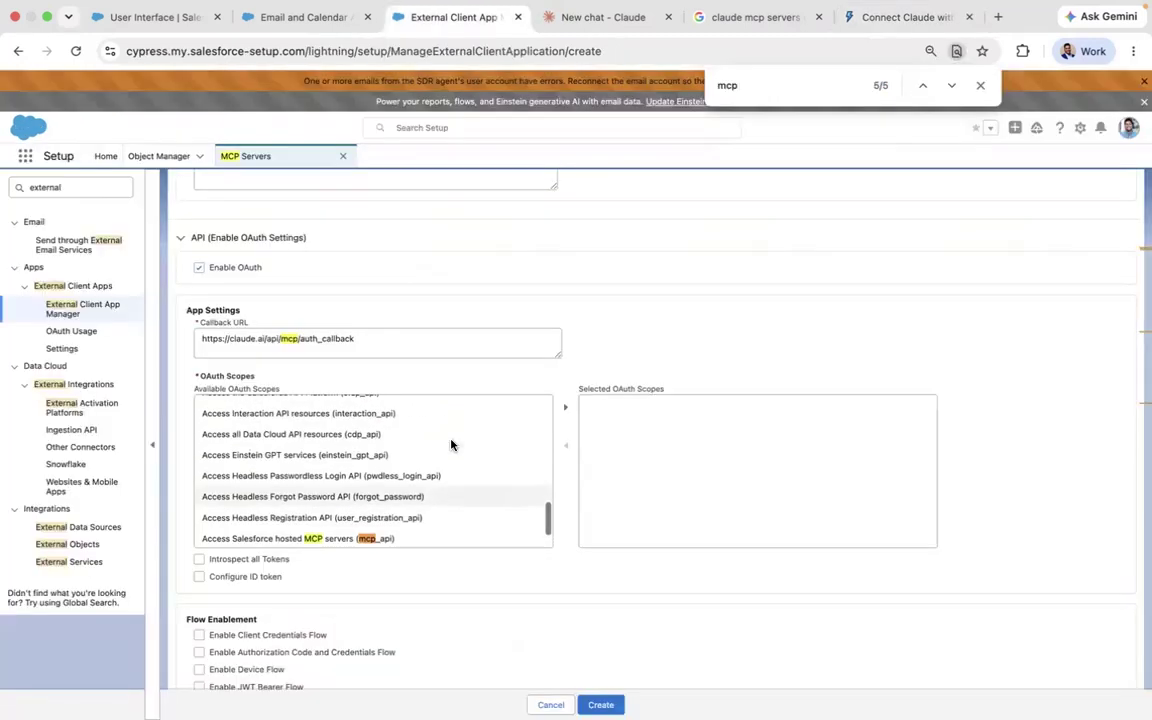
- Add the scope Access Salesforce hosted MCP servers (mcp_api) to the app's selected OAuth scopes
{"action": "scroll", "coordinate": [450, 445], "scroll_direction": "up", "scroll_amount": 1}
{"action": "scroll", "coordinate": [487, 375], "scroll_direction": "up", "scroll_amount": 2}
{"action": "scroll", "coordinate": [487, 375], "scroll_direction": "down", "scroll_amount": 1}
{"action": "scroll", "coordinate": [487, 375], "scroll_direction": "down", "scroll_amount": 2}
{"action": "scroll", "coordinate": [450, 430], "scroll_direction": "down", "scroll_amount": 3}
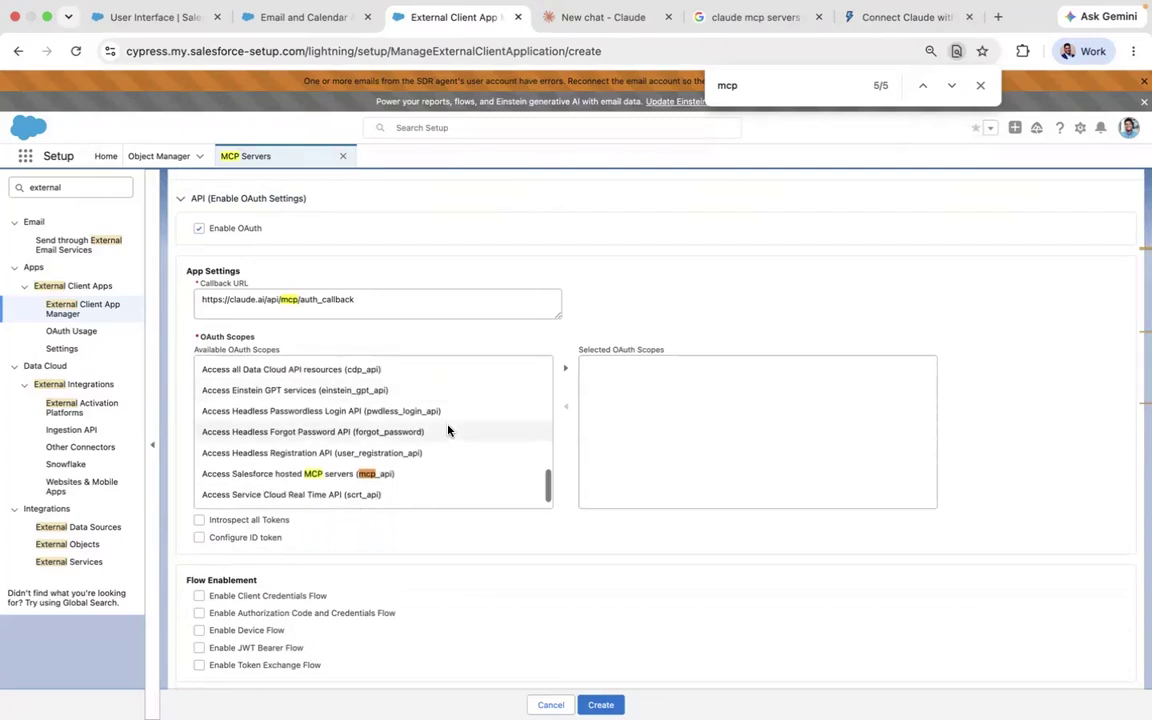
{"action": "left_click", "coordinate": [385, 457]}
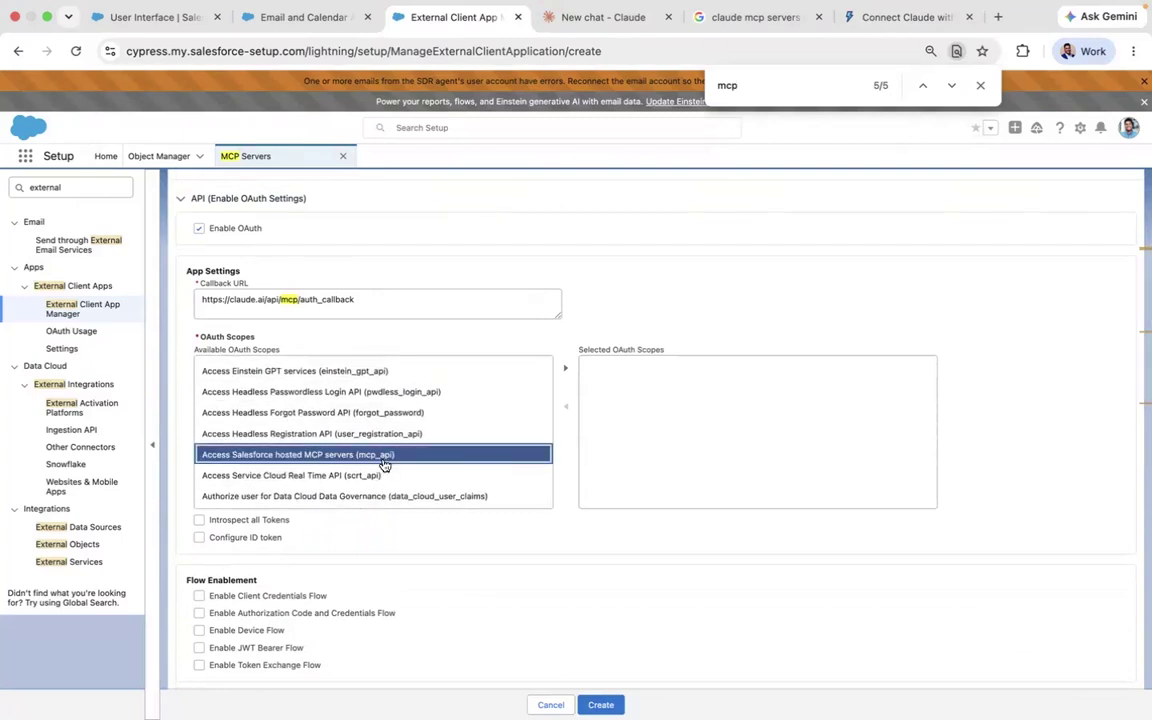
{"action": "left_click", "coordinate": [566, 371]}
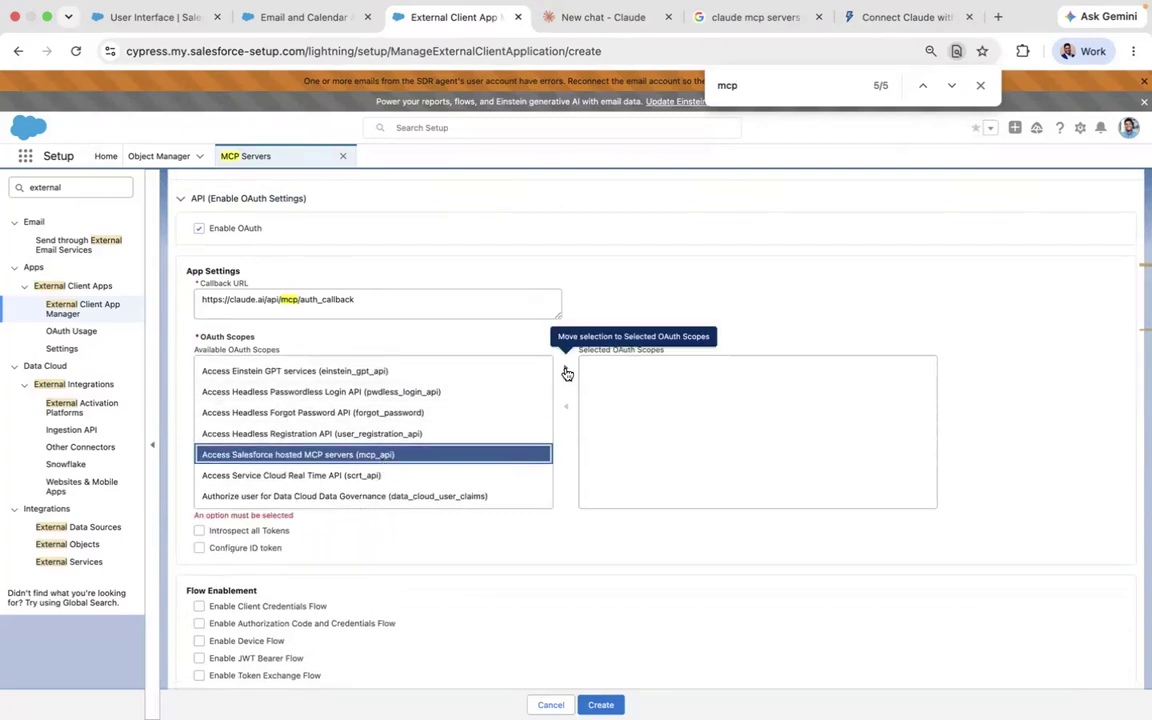
- Search the page for refresh and add the scope Perform requests at any time (refresh_token, offline_access) to the selected OAuth scopes
{"action": "left_click", "coordinate": [782, 88]}
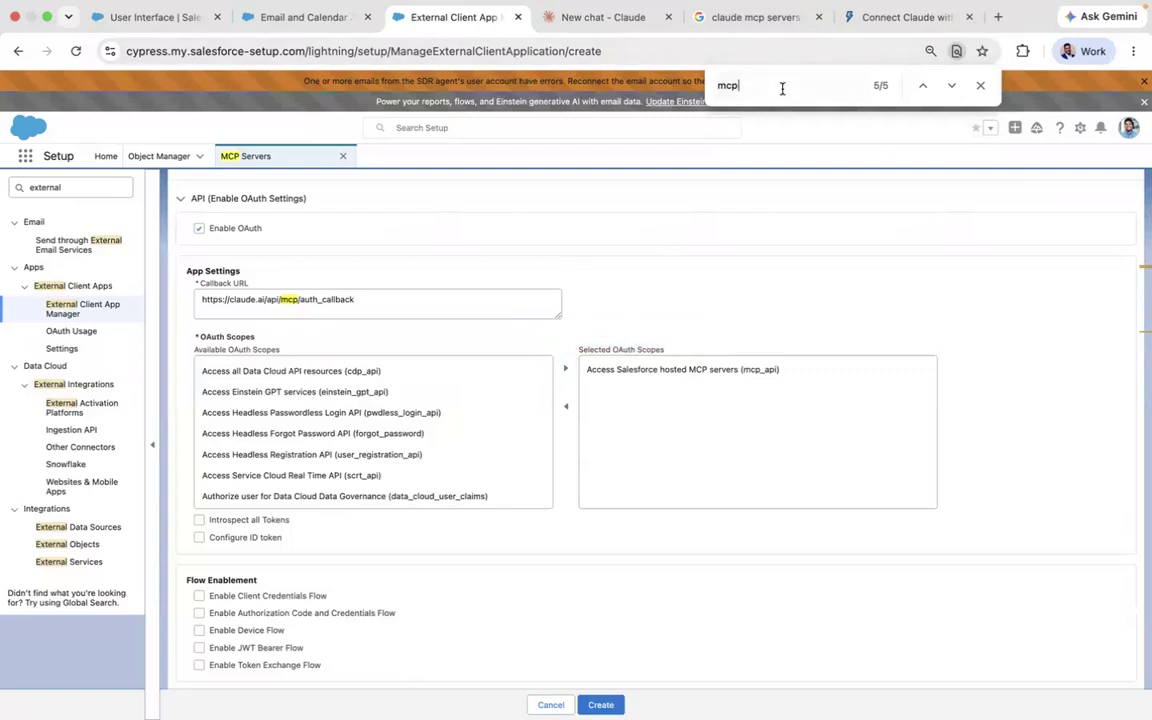
{"action": "key", "text": "BackSpace"}
{"action": "key", "text": "BackSpace"}
{"action": "type", "text": "refresh"}
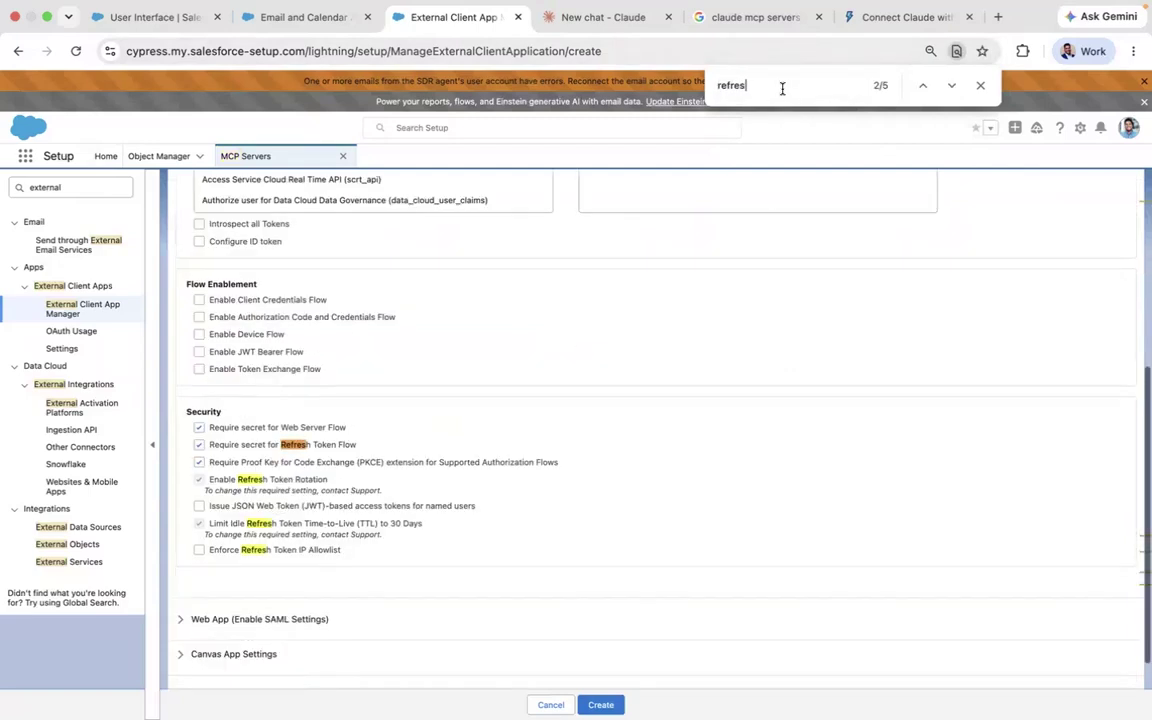
{"action": "key", "text": "Return"}
{"action": "left_click", "coordinate": [565, 262]}
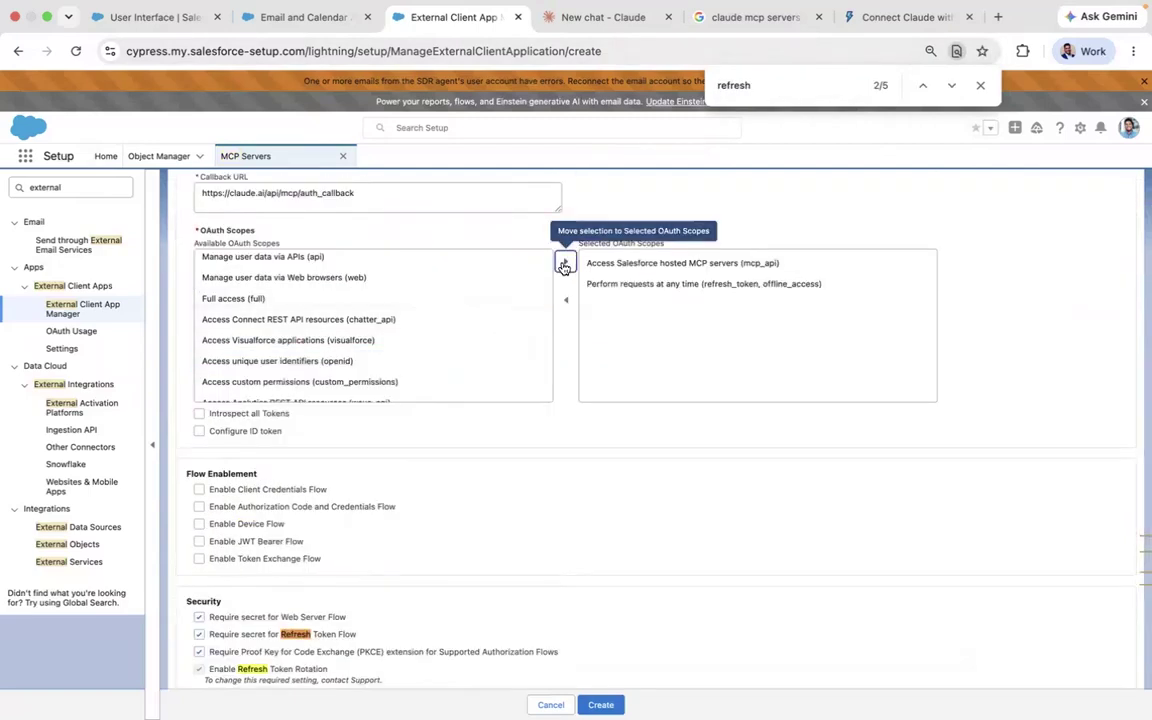
- Turn off the secret requirements for the Web Server Flow and the Refresh Token Flow in the app's security settings
{"action": "scroll", "coordinate": [445, 401], "scroll_direction": "down", "scroll_amount": 2}
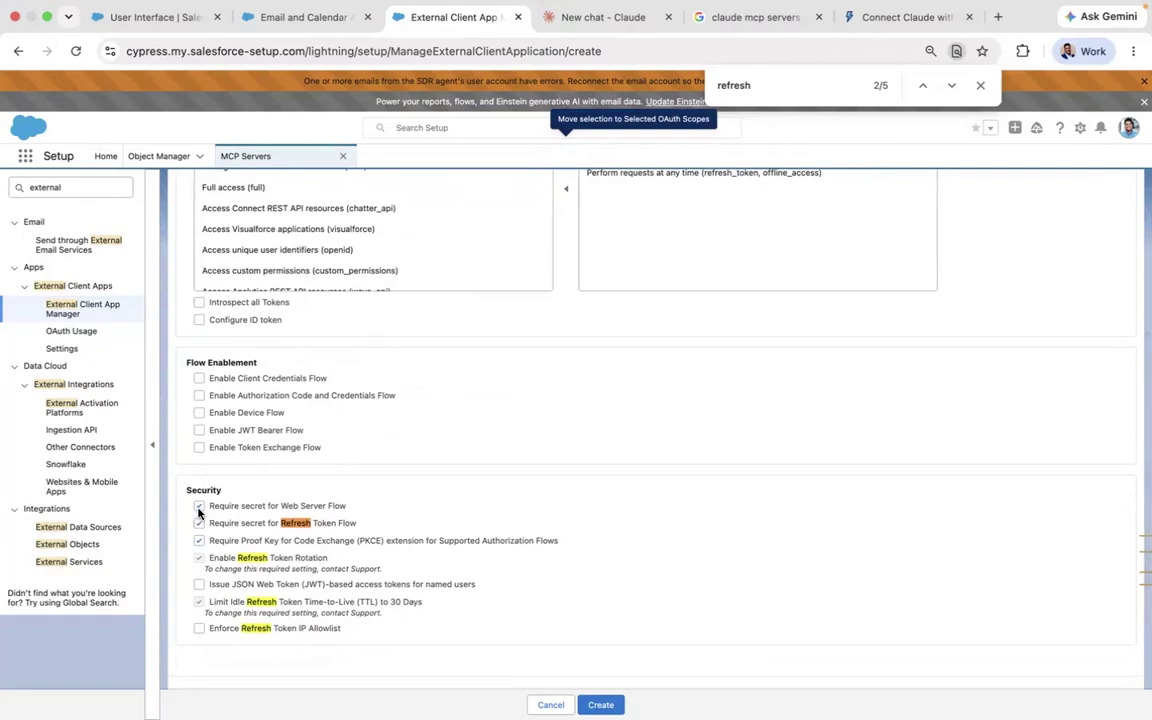
{"action": "left_click", "coordinate": [199, 506]}
{"action": "left_click", "coordinate": [199, 523]}
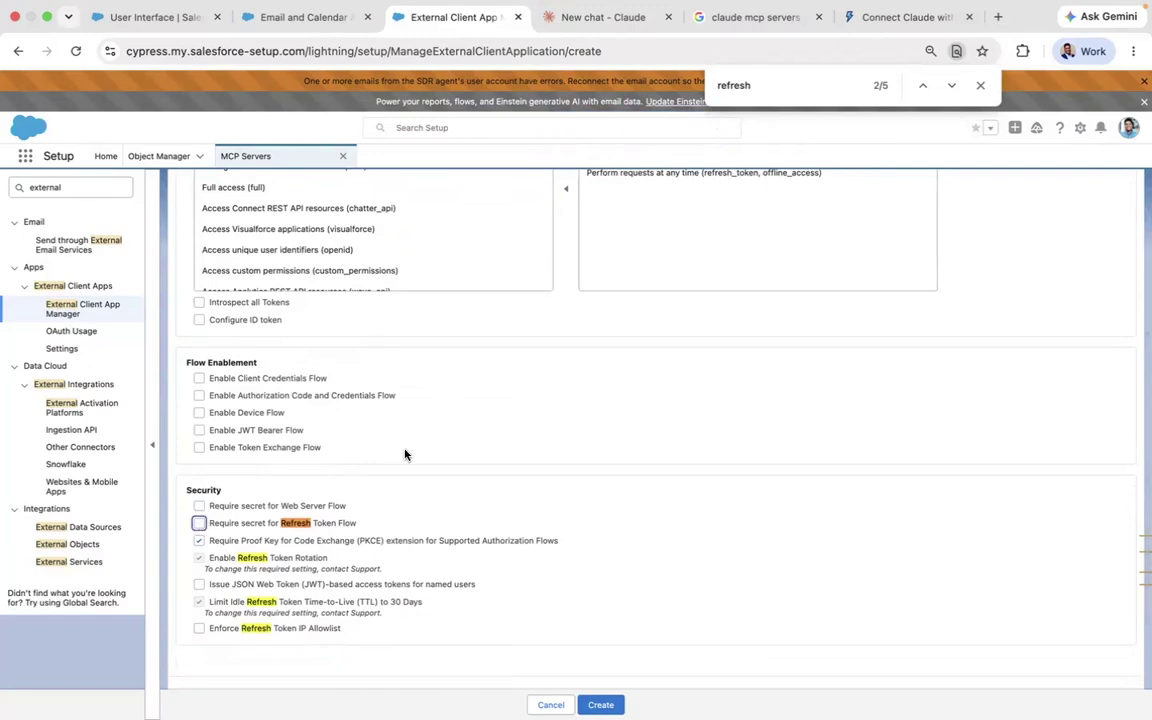
- Enable issuing JWT-based access tokens for named users and create the external client app
{"action": "scroll", "coordinate": [404, 455], "scroll_direction": "down", "scroll_amount": 1}
{"action": "scroll", "coordinate": [405, 455], "scroll_direction": "down", "scroll_amount": 1}
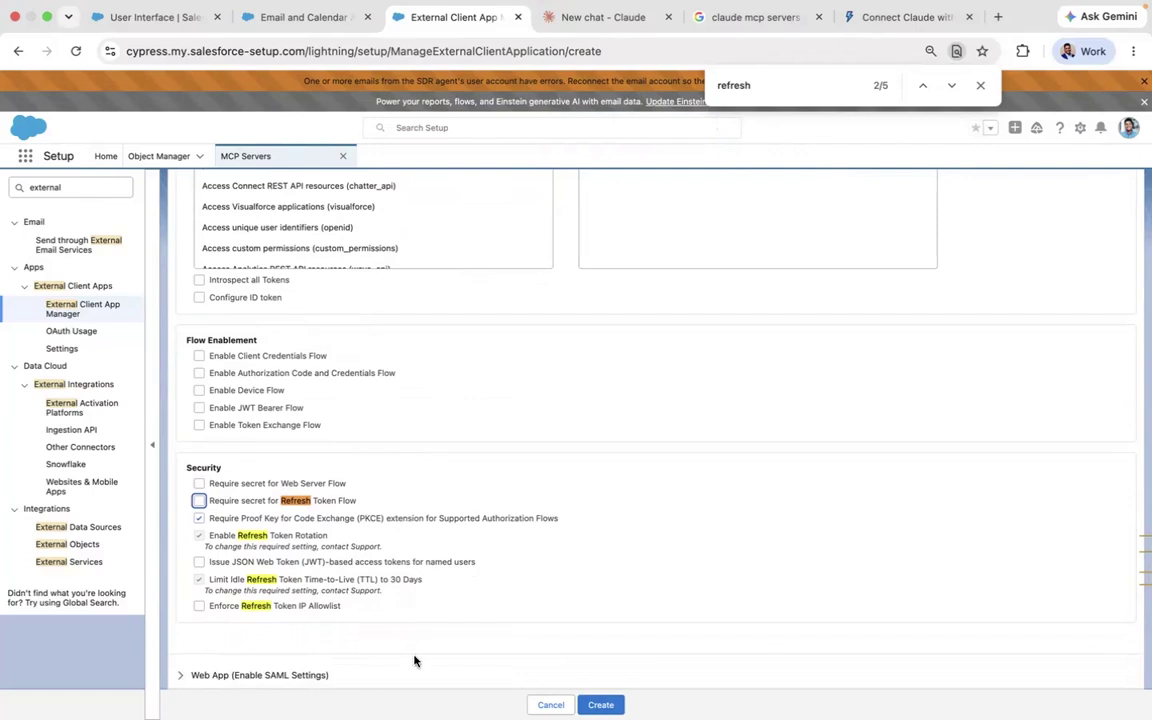
{"action": "scroll", "coordinate": [330, 600], "scroll_direction": "down", "scroll_amount": 1}
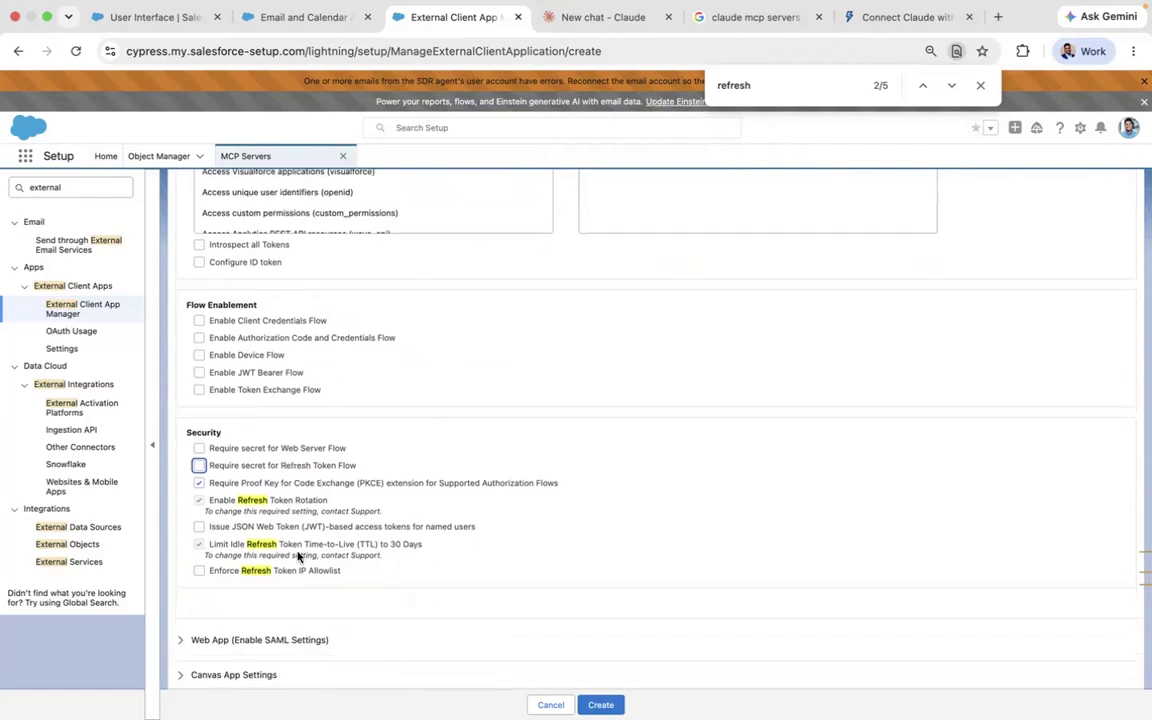
{"action": "left_click", "coordinate": [199, 527]}
{"action": "scroll", "coordinate": [460, 523], "scroll_direction": "down", "scroll_amount": 3}
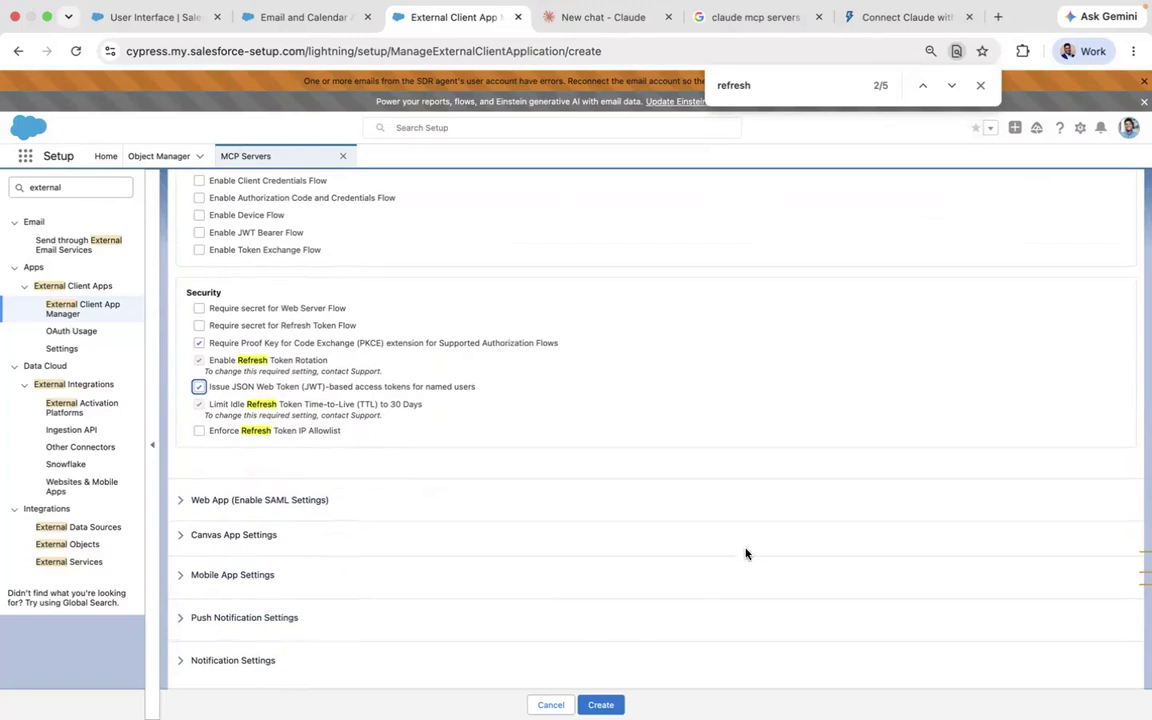
{"action": "left_click", "coordinate": [601, 705]}
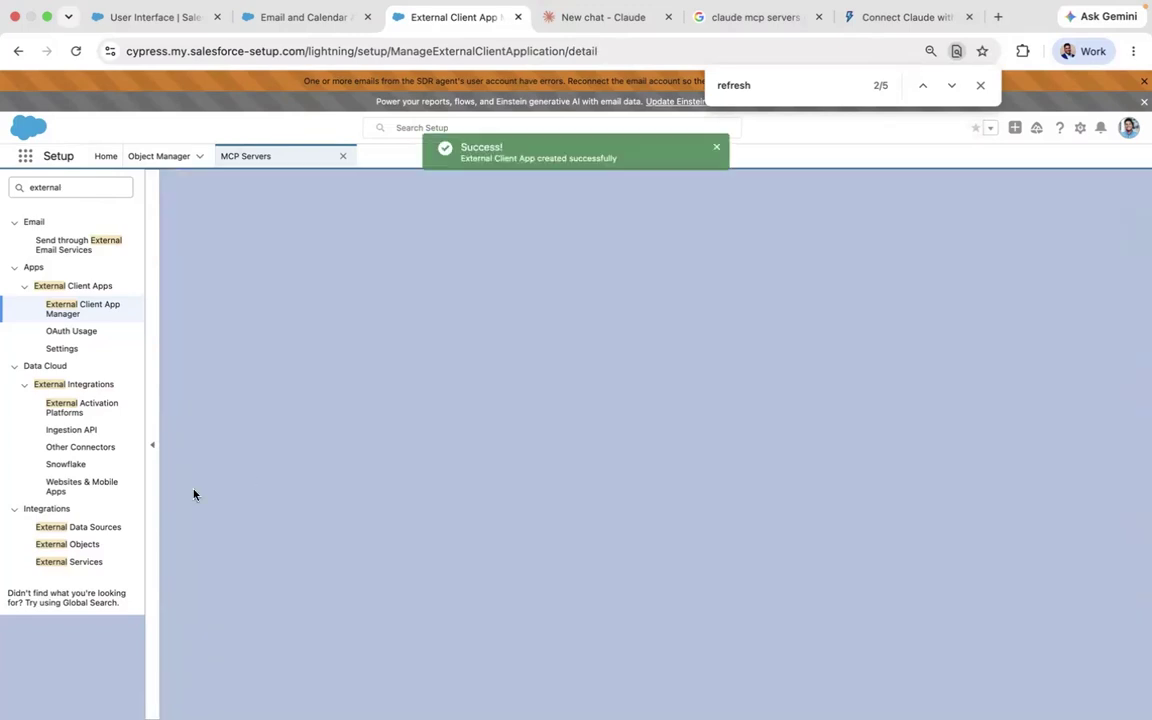
{"action": "scroll", "coordinate": [440, 298], "scroll_direction": "down", "scroll_amount": 2}
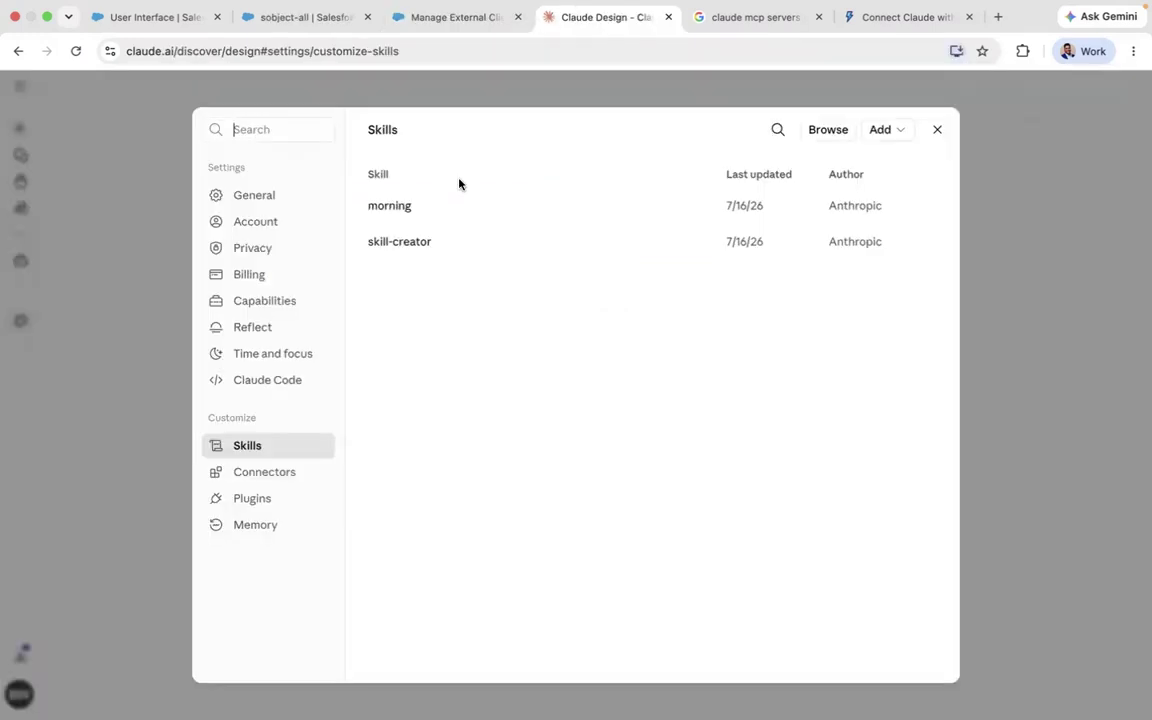
- Check the Salesforce entry in Claude's connector settings, close the settings and start a new chat
{"action": "left_click", "coordinate": [262, 476]}
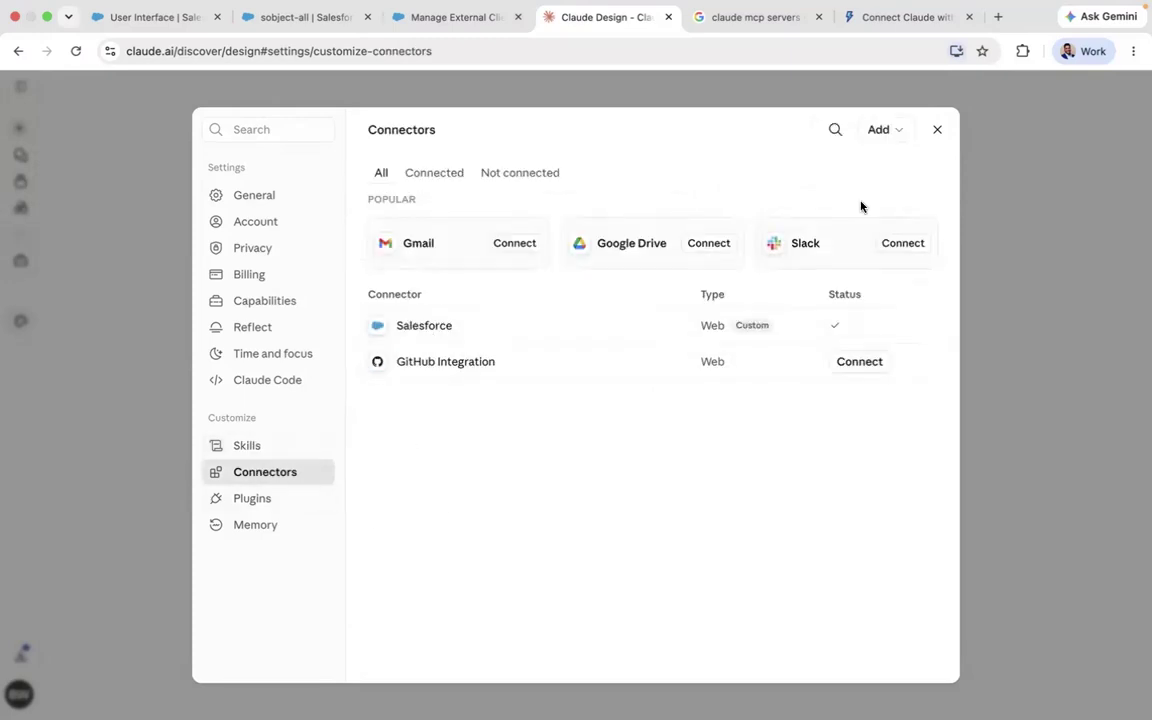
{"action": "left_click", "coordinate": [938, 133]}
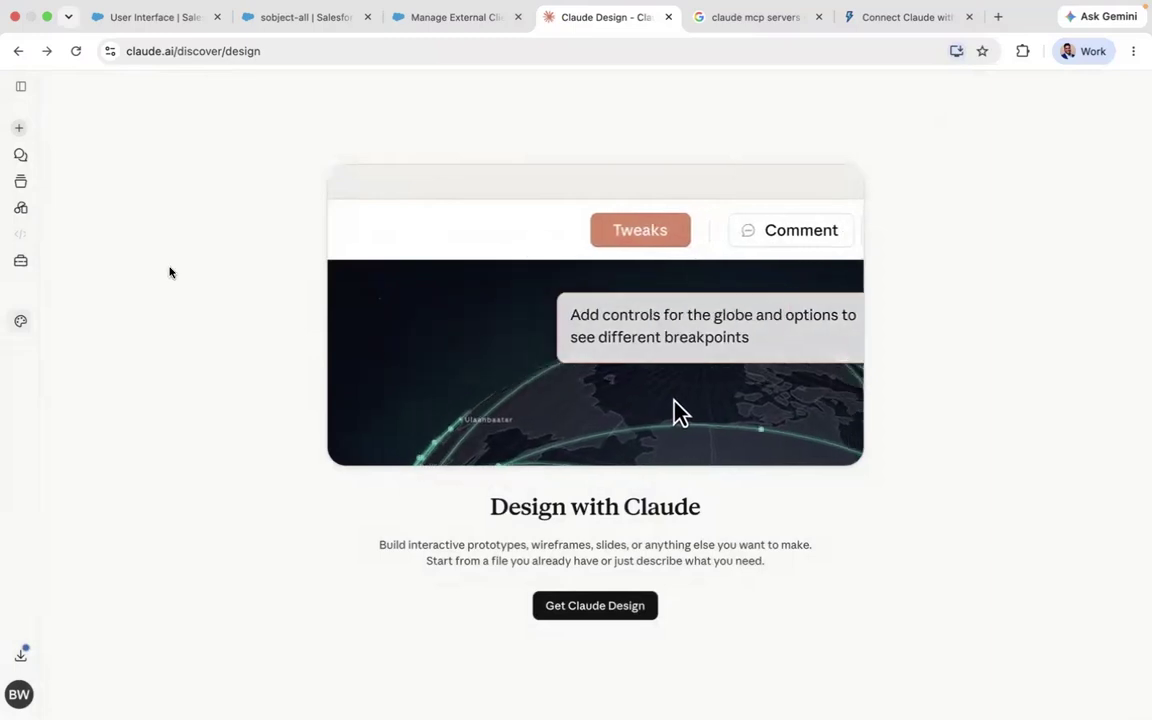
{"action": "left_click", "coordinate": [19, 157]}
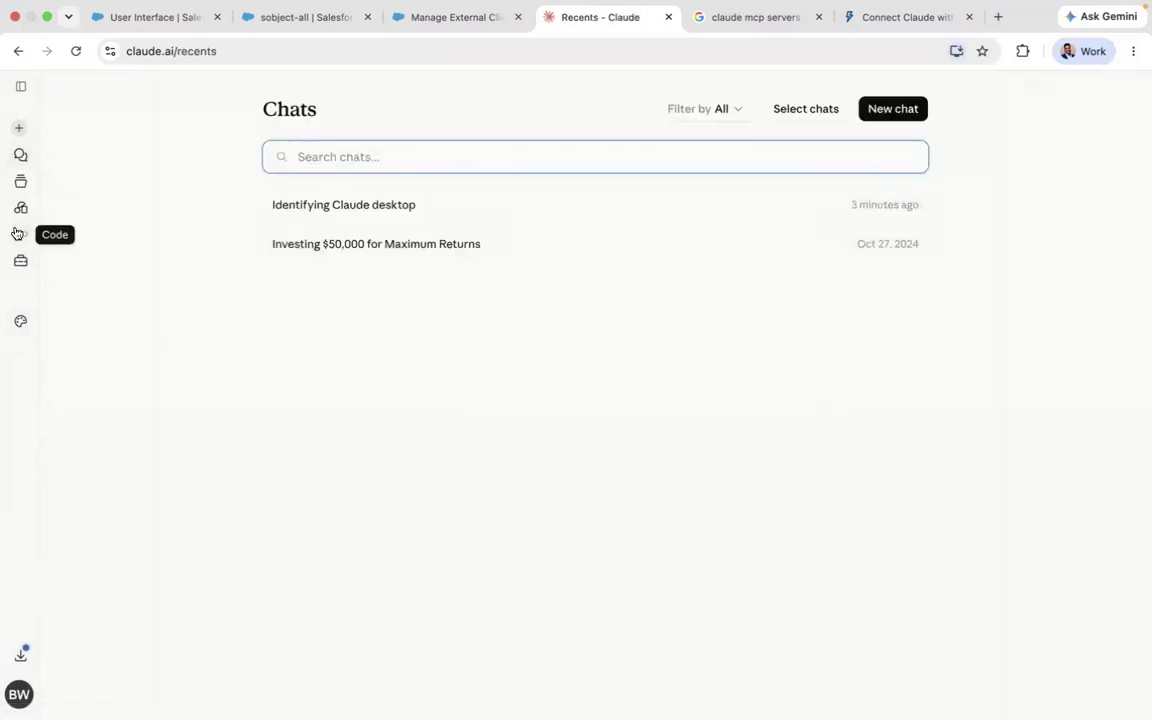
{"action": "left_click", "coordinate": [19, 130]}
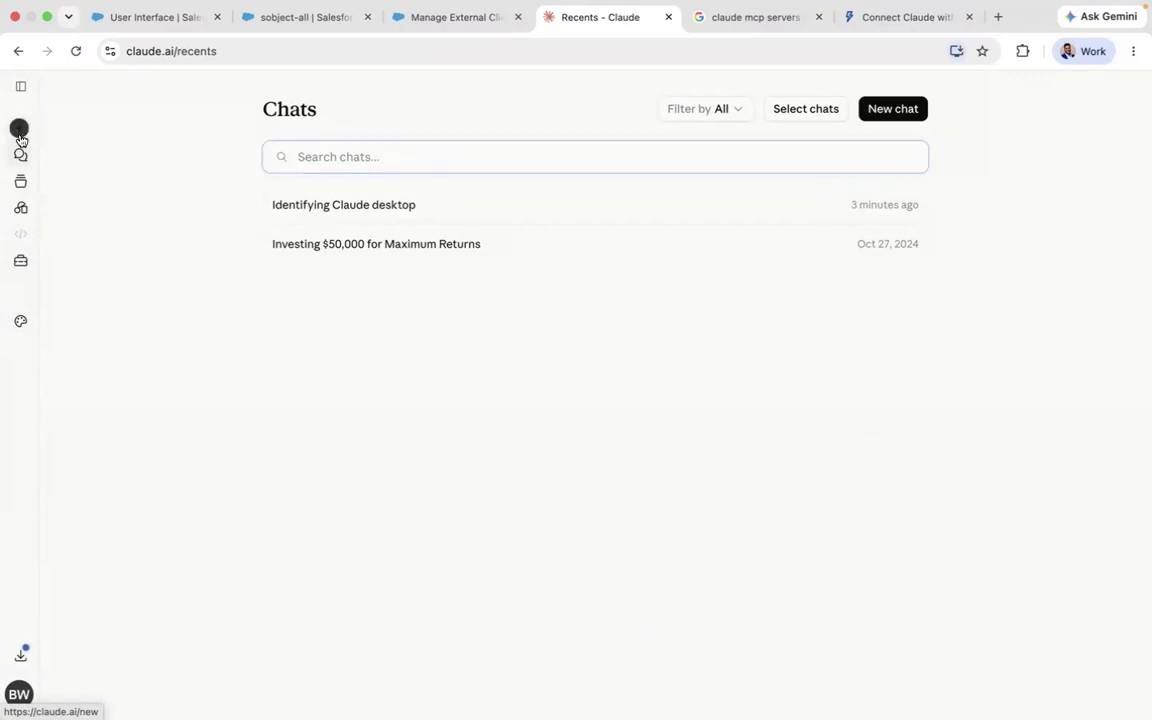